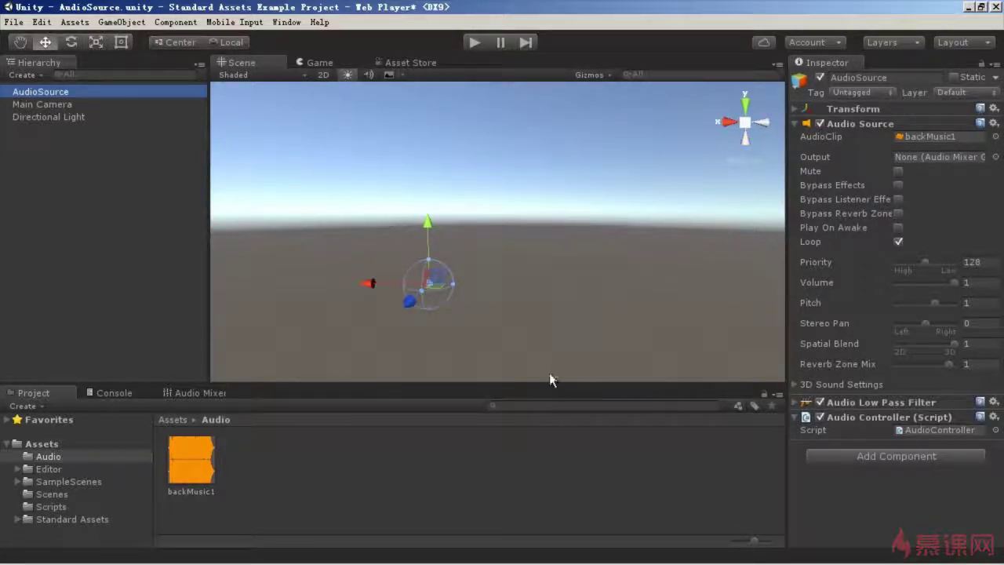
Create an Audio Mixer asset named MyAudioMixer in the Audio folder and open it in the mixer window
left_click(41, 444)
double_click(192, 463)
right_click(290, 471)
mouse_move(375, 244)
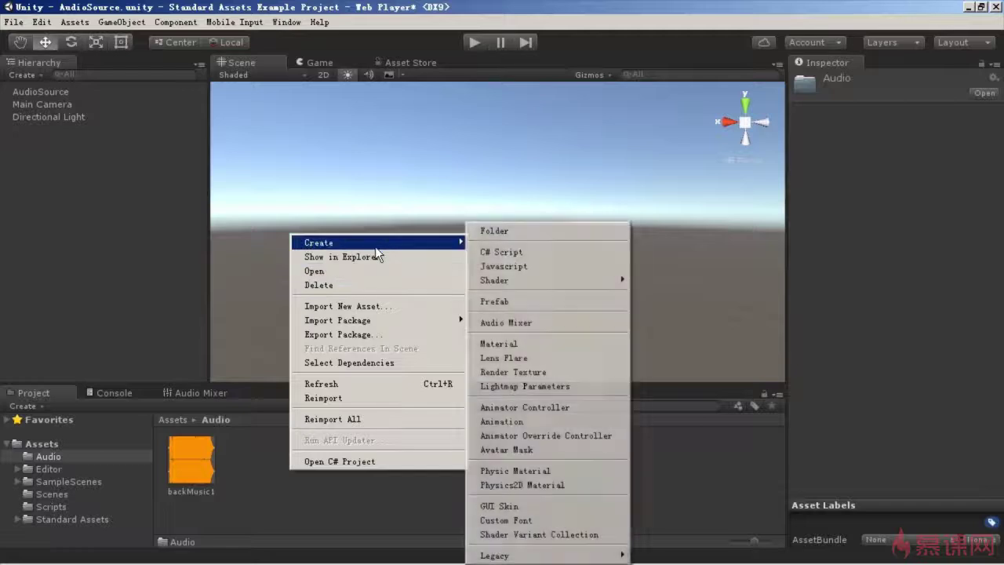
left_click(518, 323)
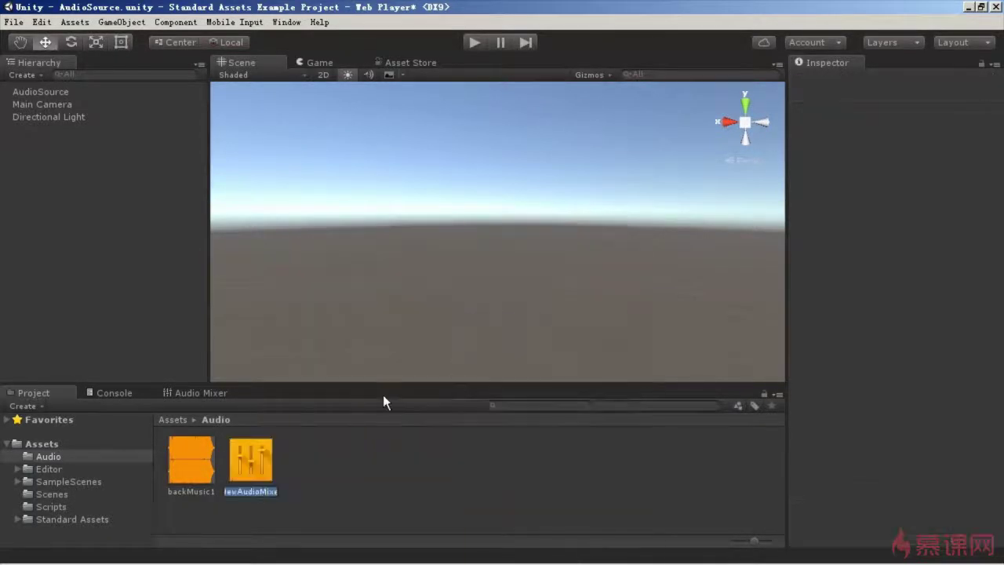
type("MyAudioMixer")
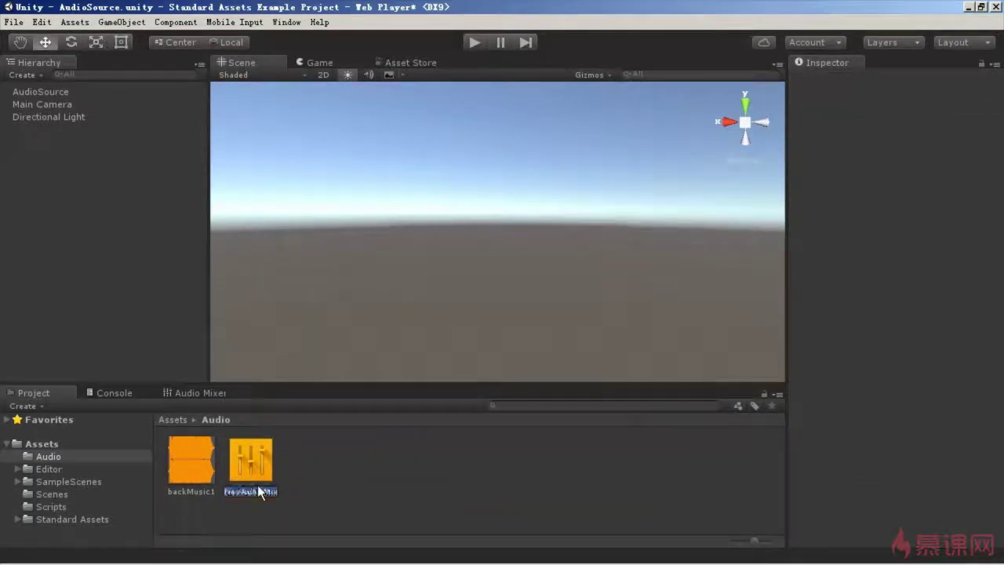
key("Return")
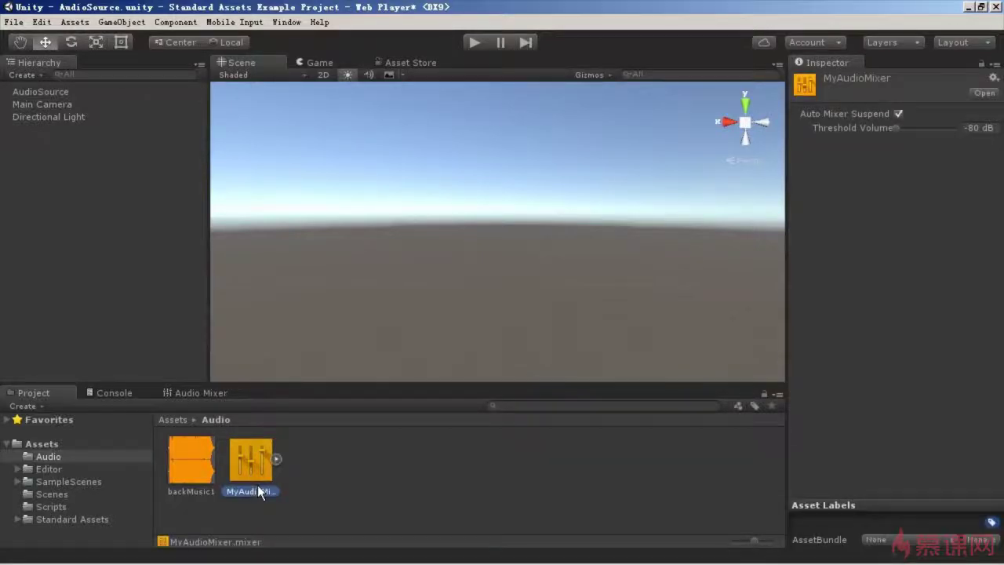
double_click(260, 492)
Enlarge the Audio Mixer panel and inspect MyAudioMixer, its default Snapshot, and the Master group's settings
left_click_drag(295, 385, 295, 227)
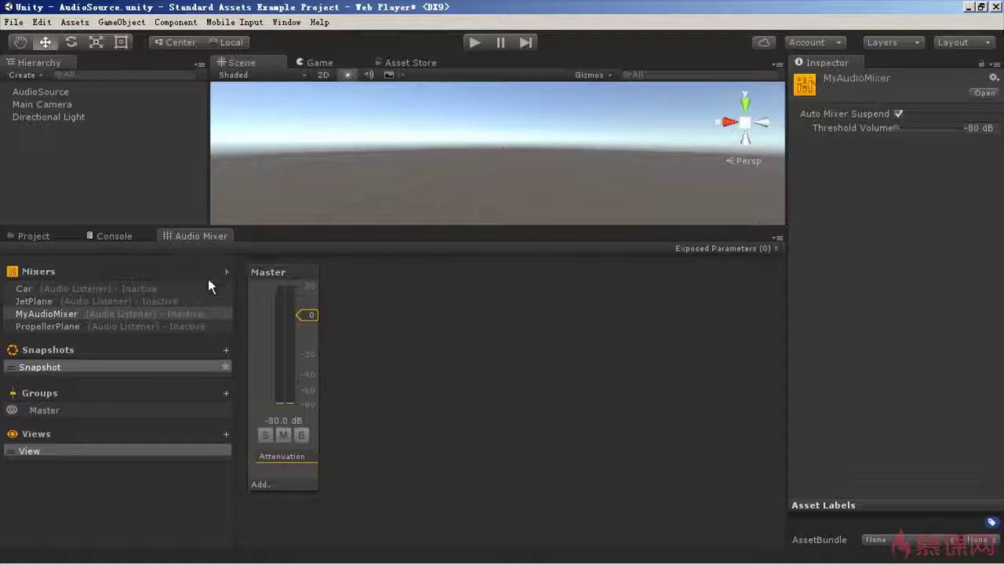
left_click(200, 240)
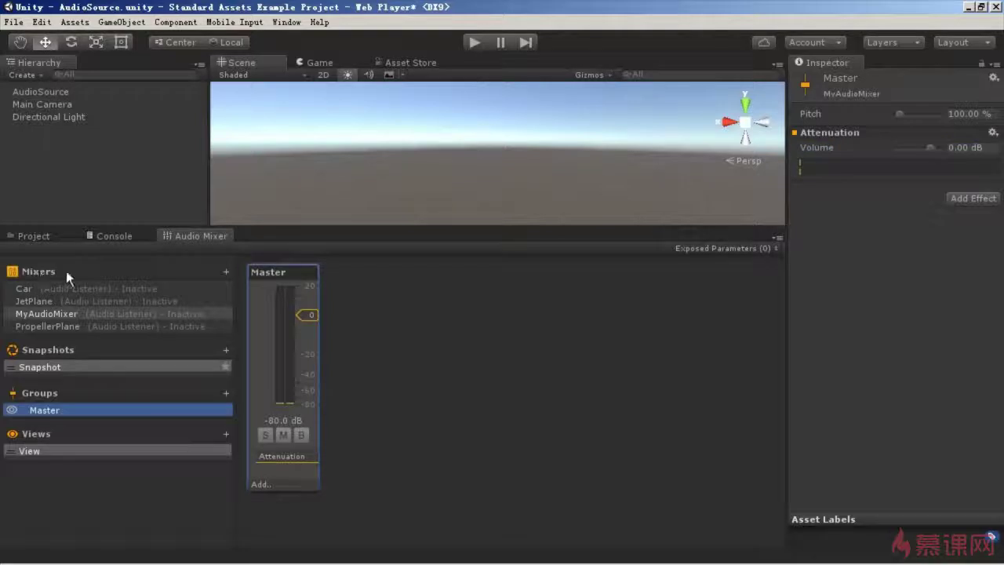
left_click(30, 315)
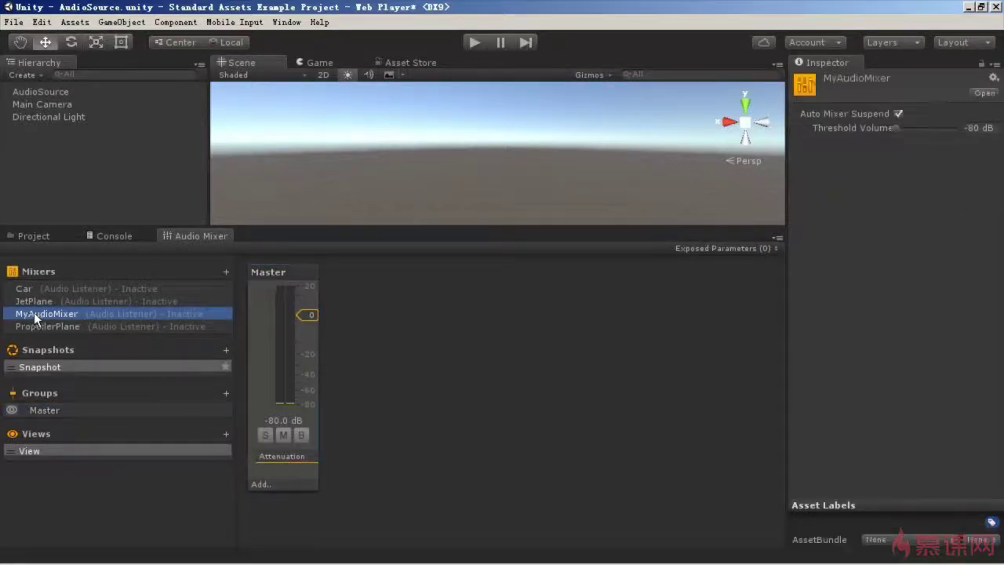
left_click(34, 368)
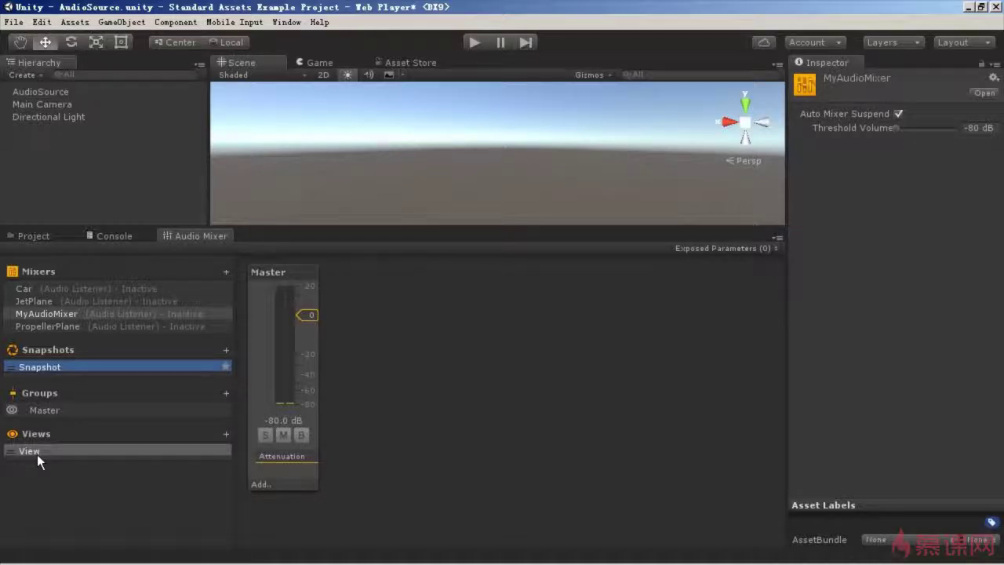
left_click(57, 408)
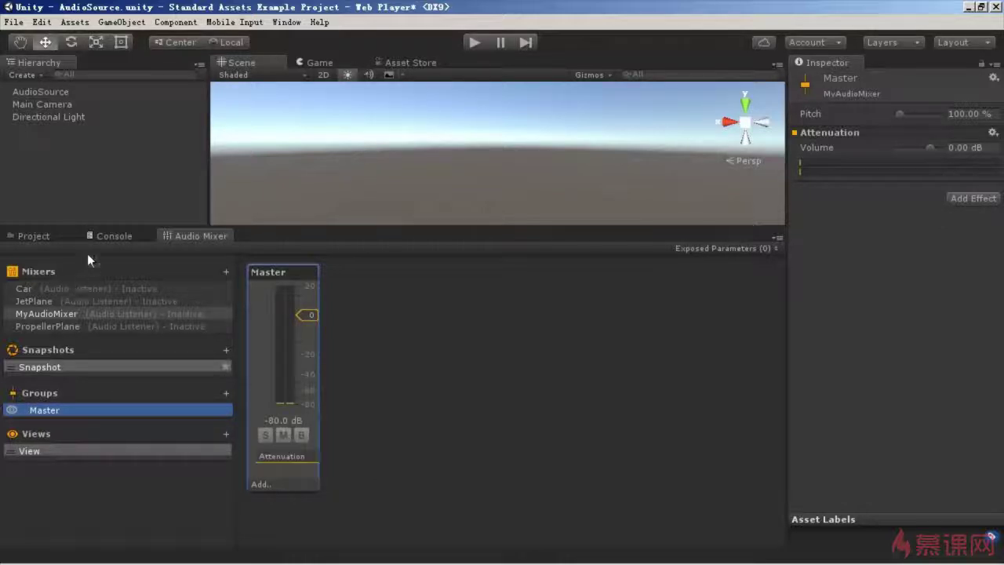
Assign MyAudioMixer's Master group as the AudioSource's Output and view Master's settings
left_click(50, 94)
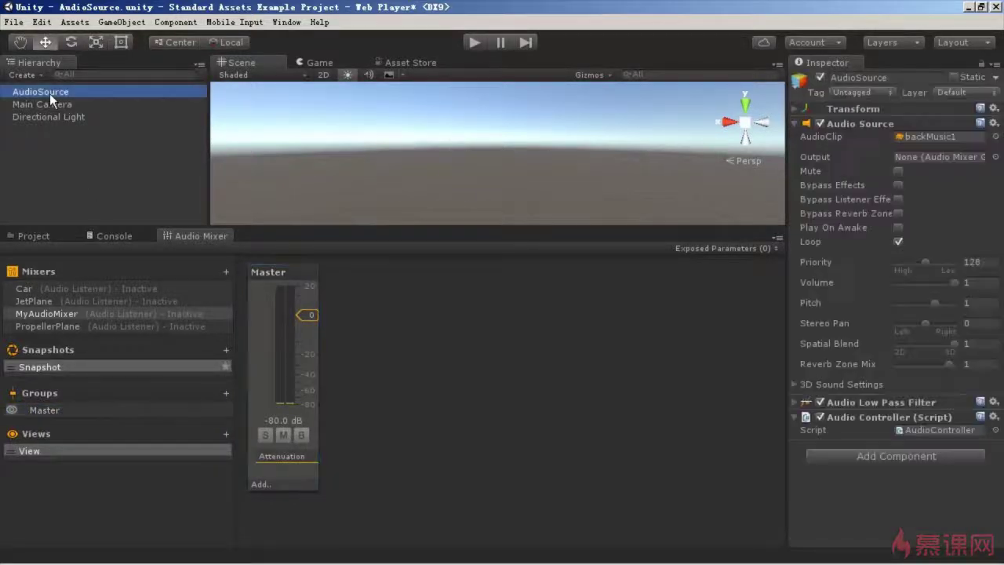
left_click(60, 409)
left_click_drag(61, 409, 918, 158)
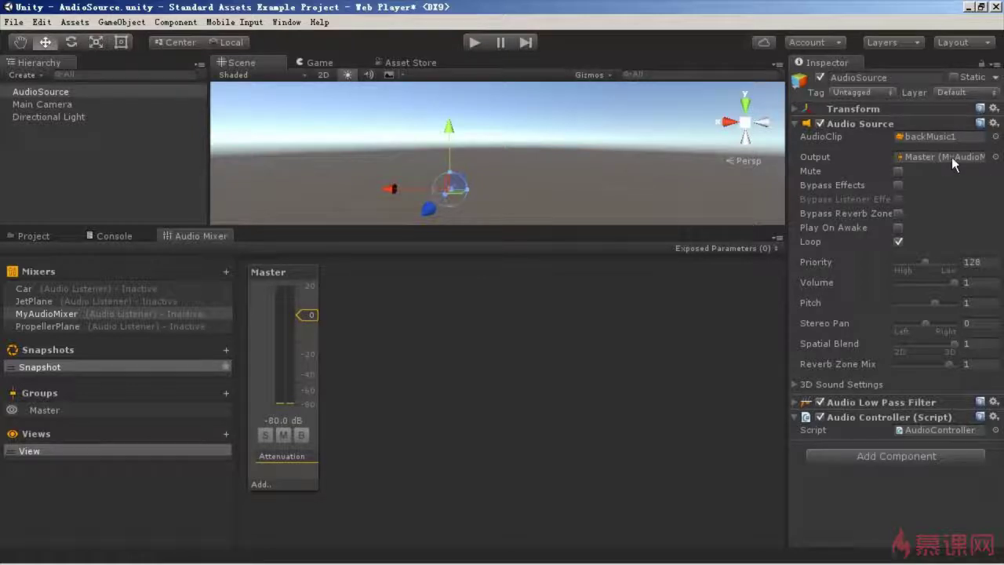
left_click(280, 402)
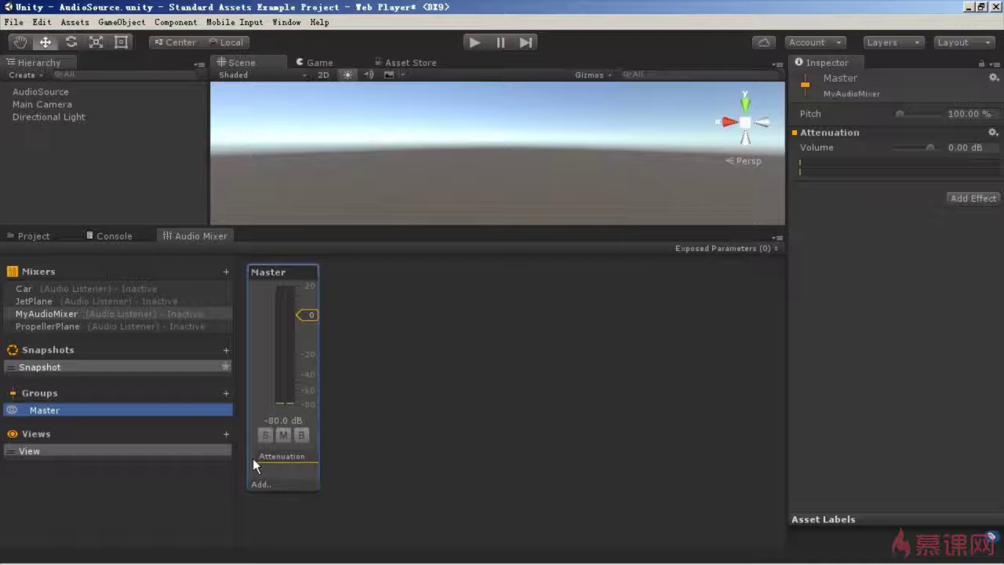
Add Chorus and Echo to Master, then remove the Chorus, leaving Echo at 500 ms delay and 50% decay
left_click(263, 486)
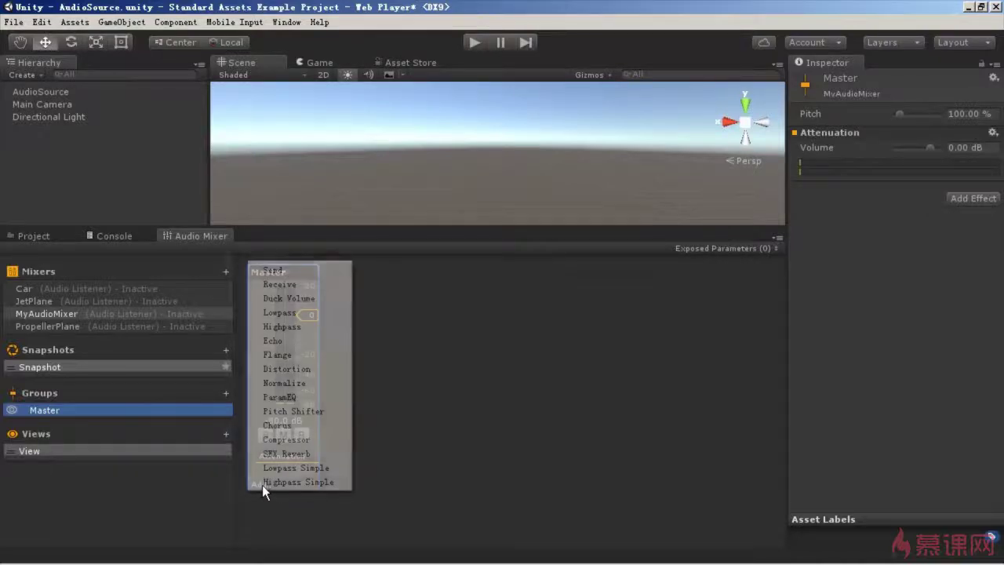
left_click(288, 430)
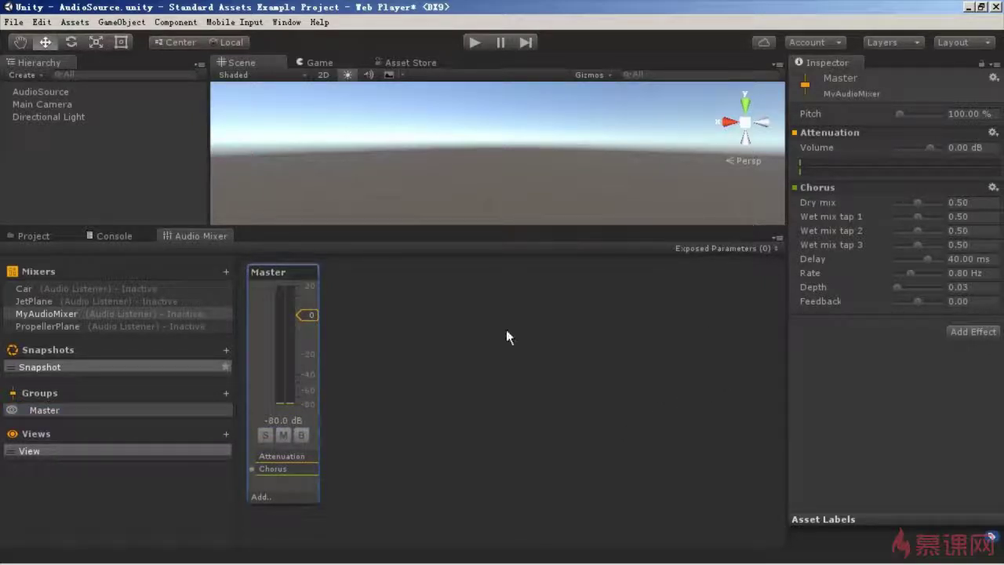
left_click(262, 499)
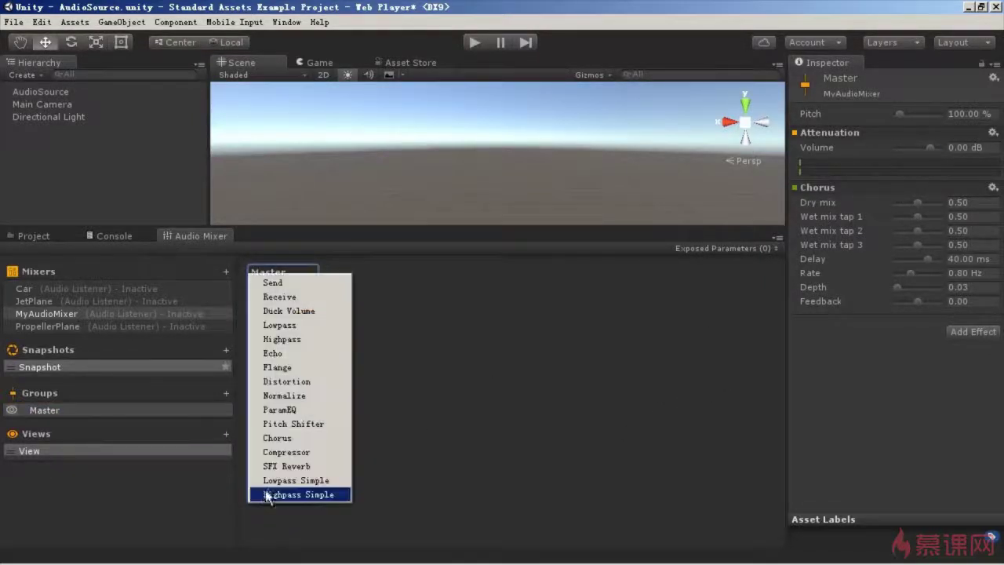
left_click(281, 354)
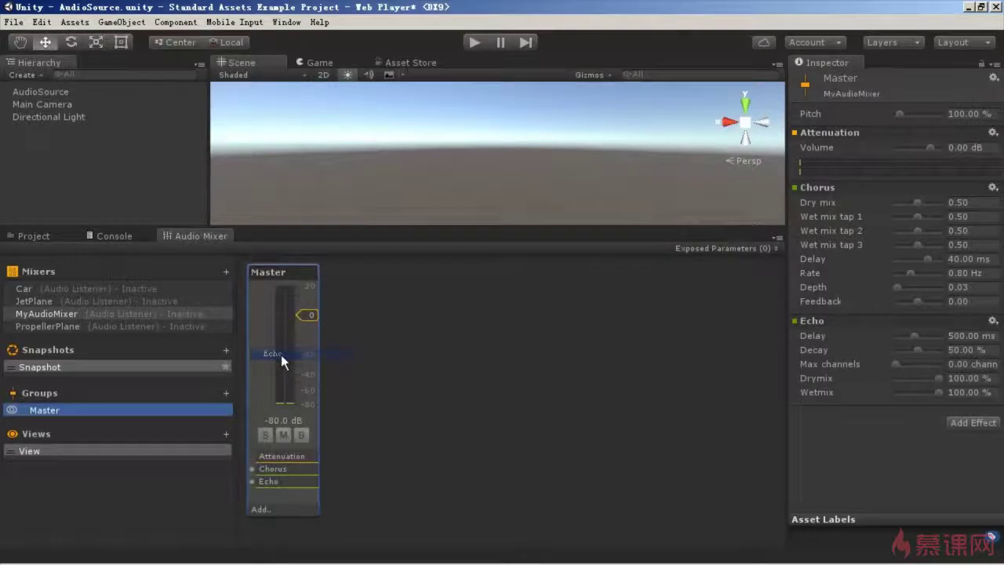
right_click(825, 190)
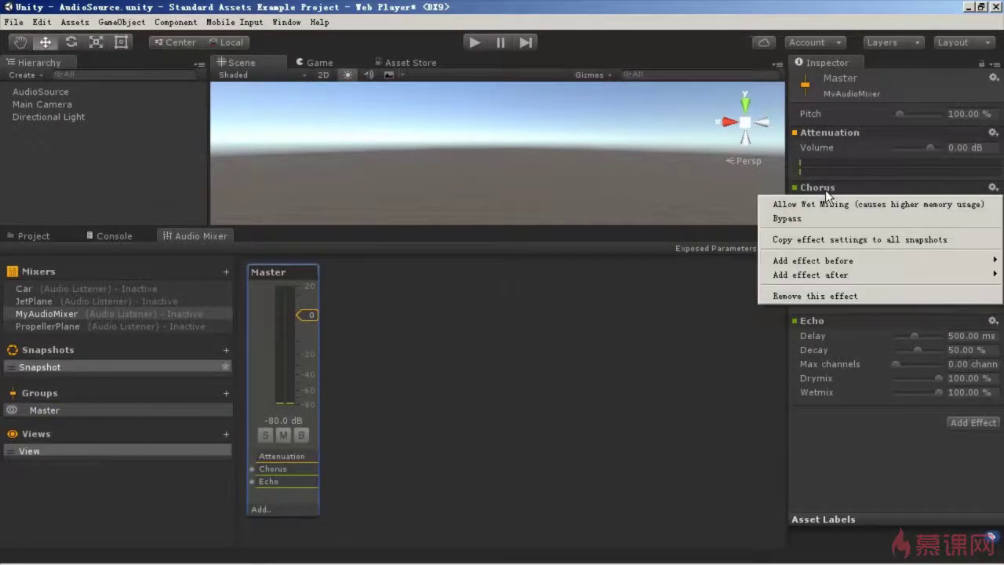
left_click(817, 296)
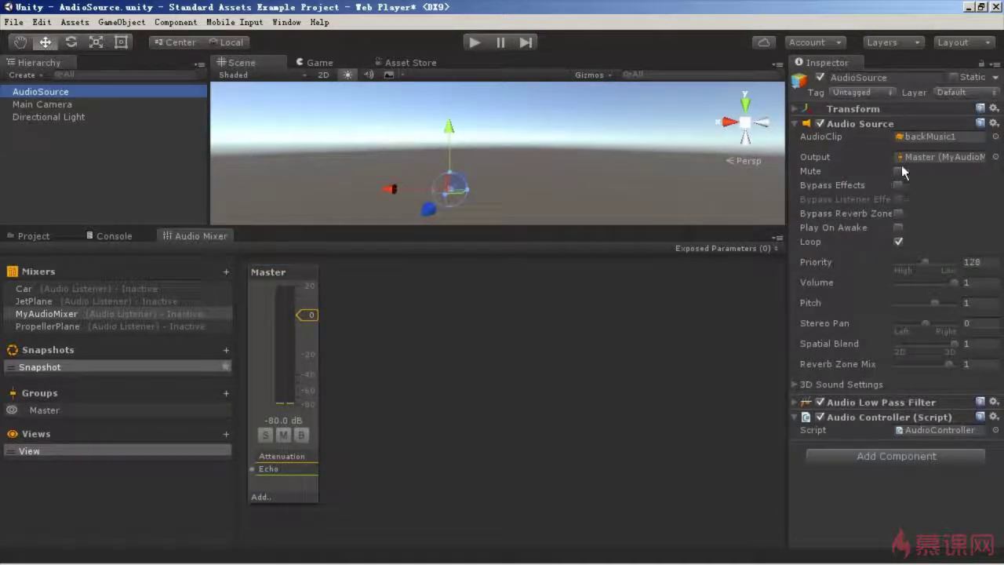
double_click(940, 156)
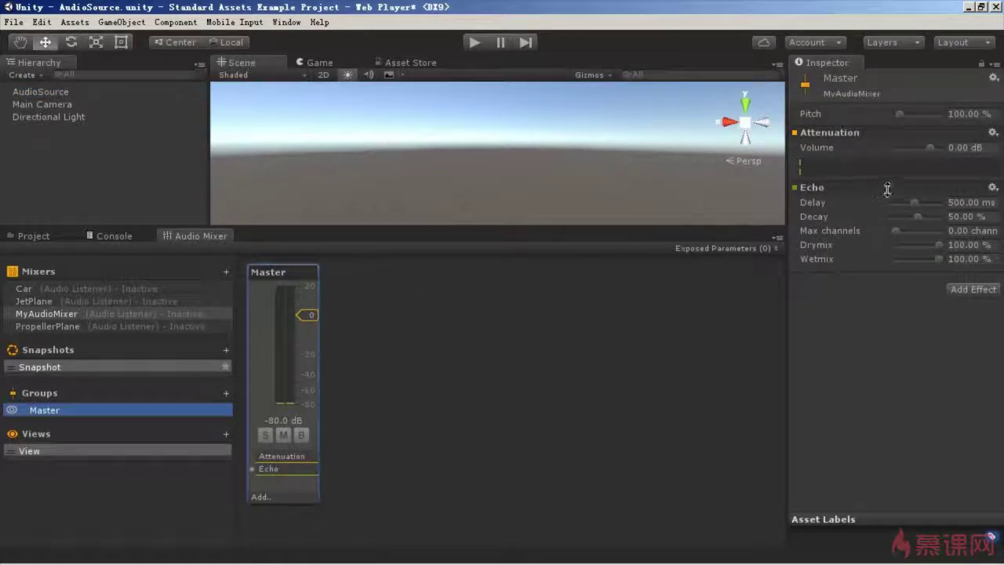
key("ctrl+p")
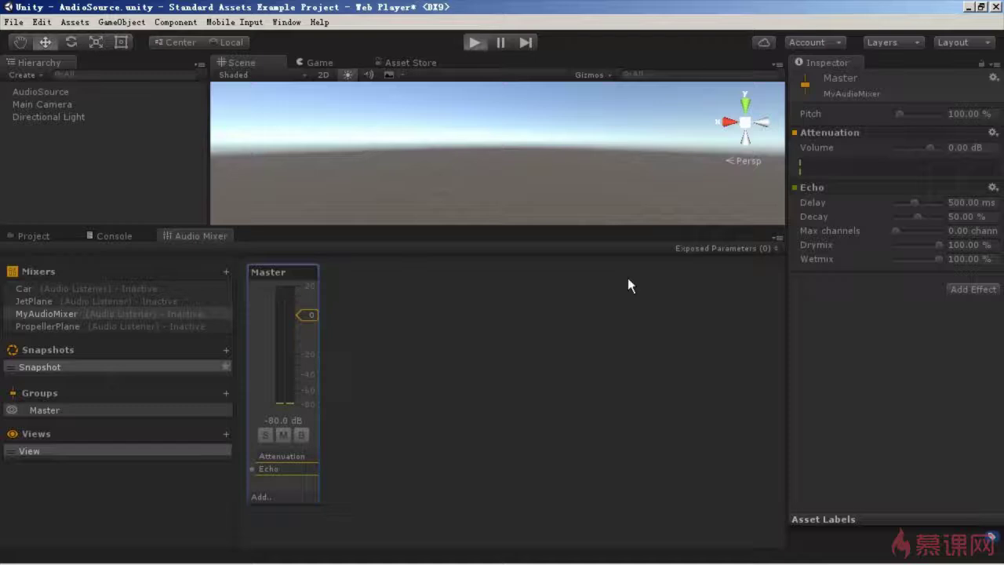
key("ctrl+p")
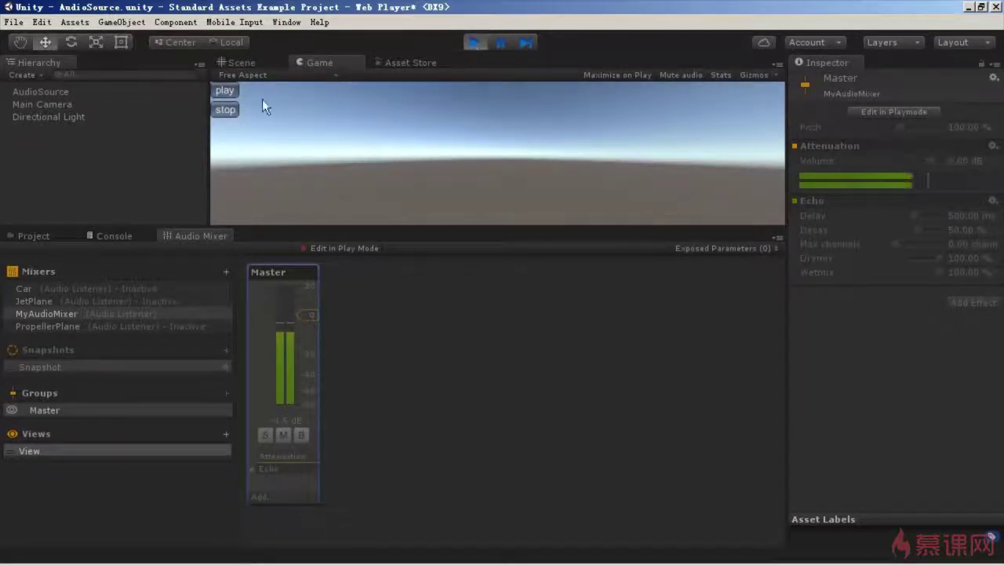
left_click(227, 110)
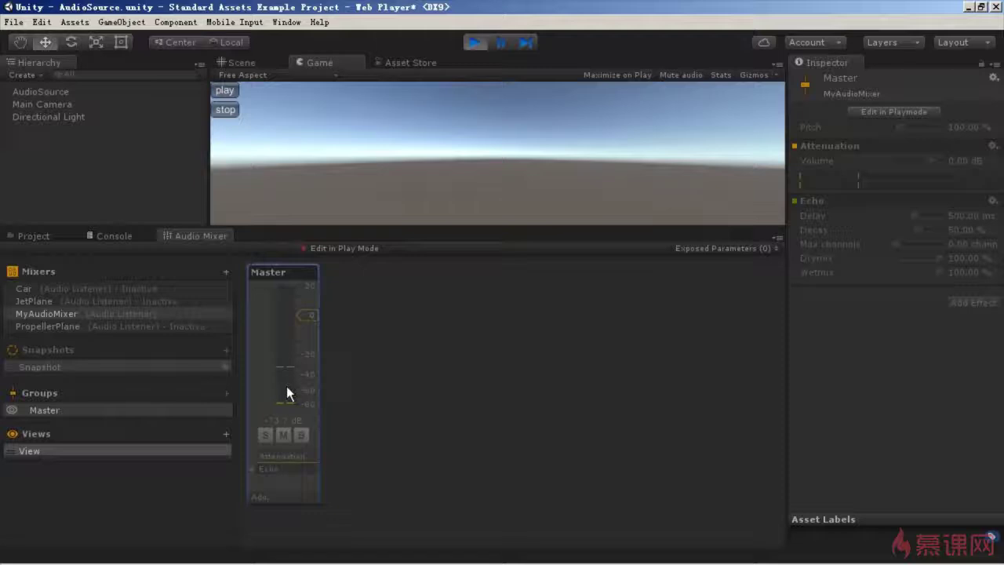
left_click(478, 45)
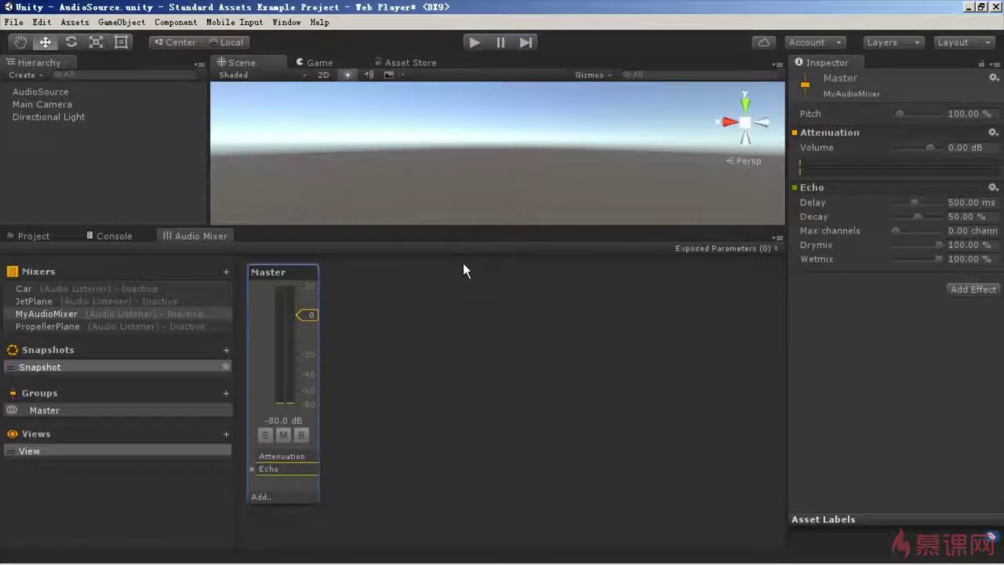
Select Master, add a child group beneath it, and begin renaming the new group
left_click(262, 497)
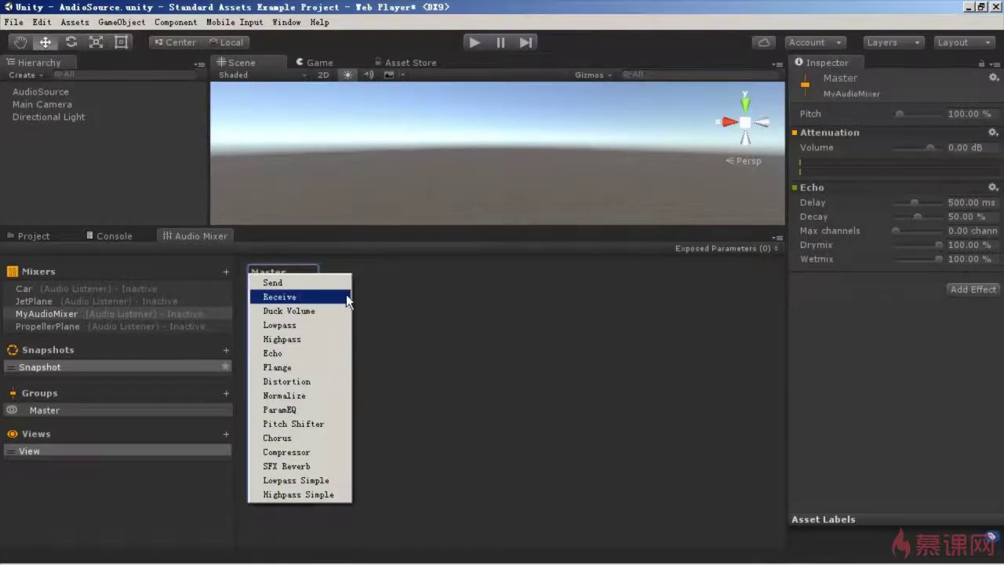
left_click(396, 458)
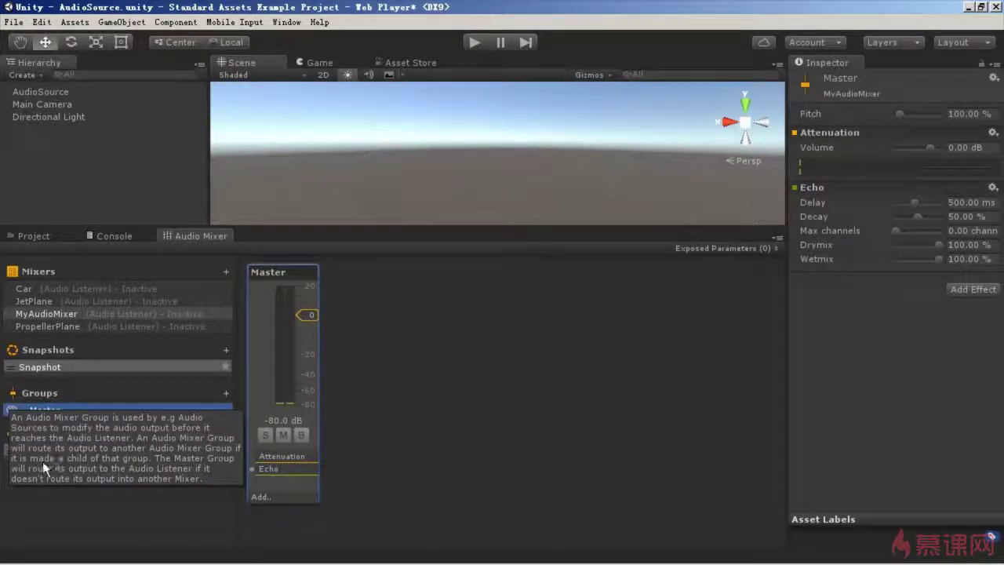
left_click(226, 393)
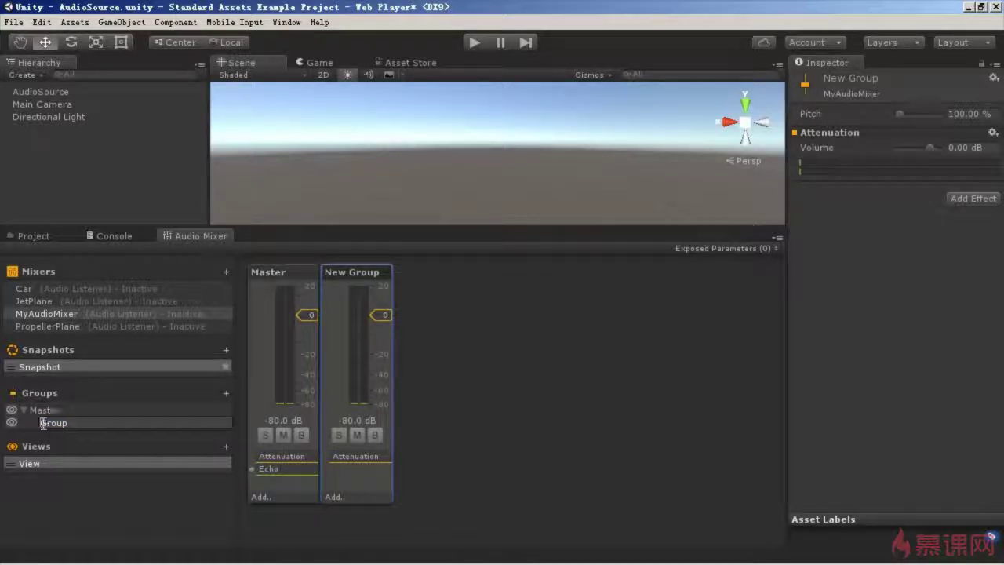
left_click(43, 424)
Finish naming MainGroup, give it a Lowpass Simple effect at 5000 Hz cutoff, and select AudioSource
type("in")
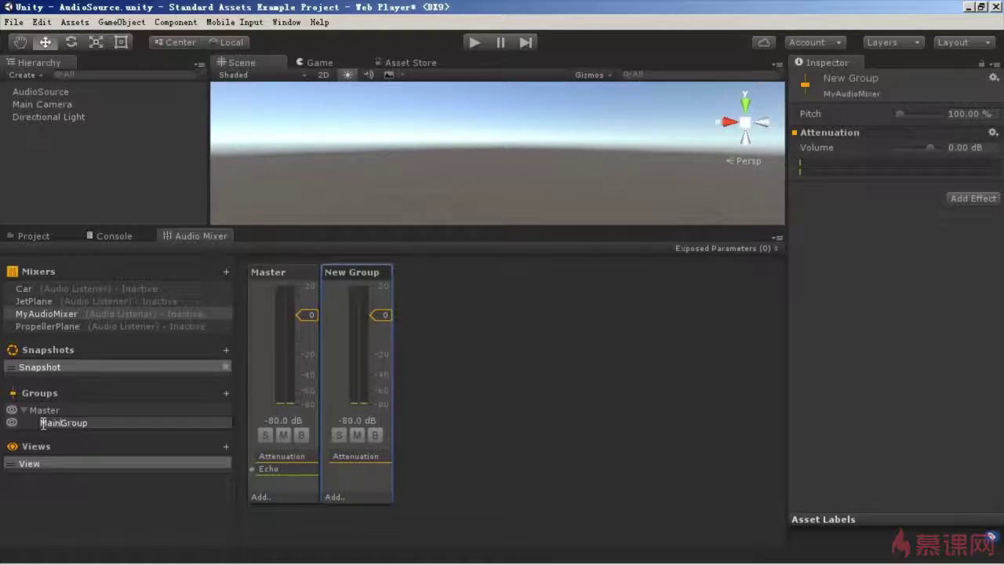
left_click(339, 497)
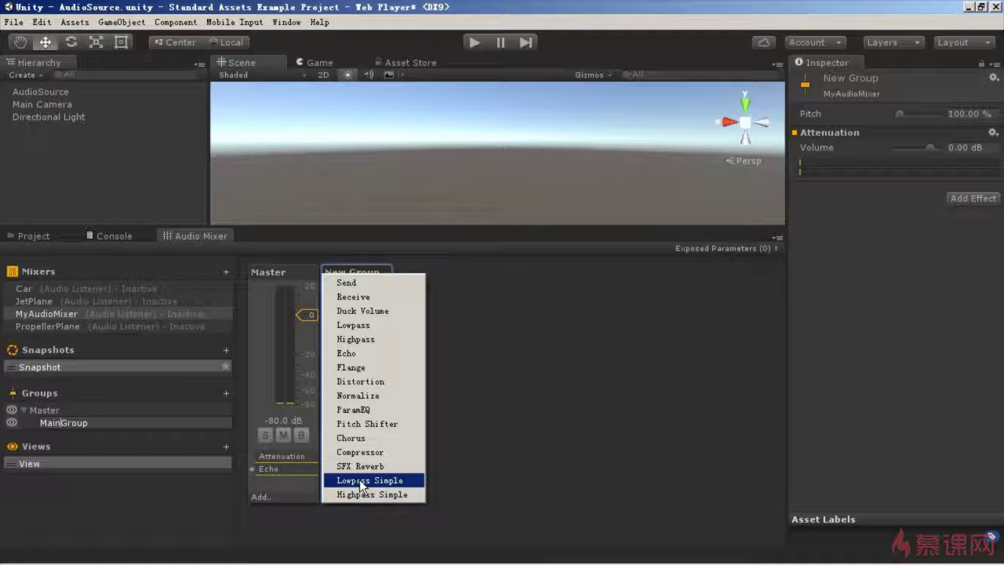
left_click(361, 481)
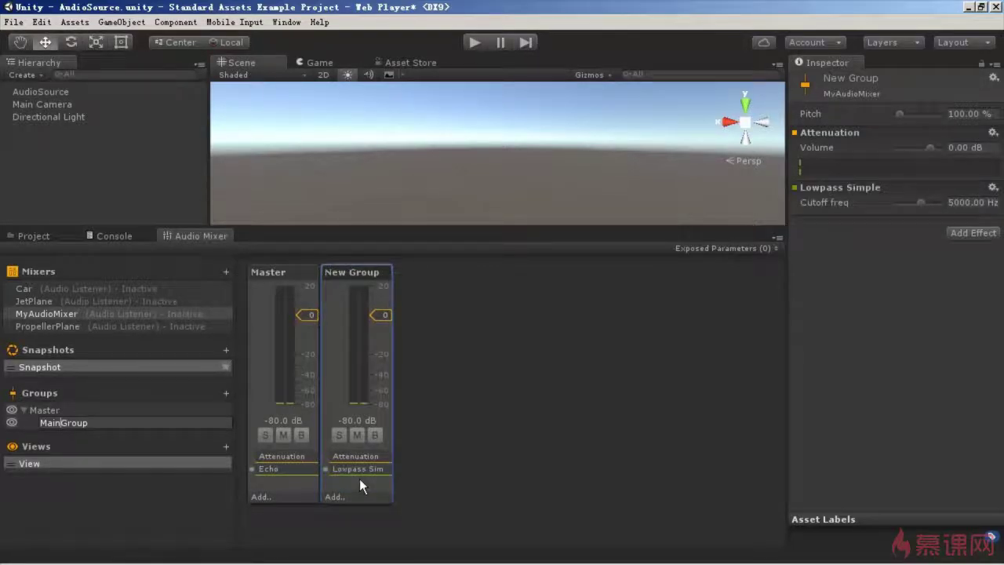
left_click(26, 92)
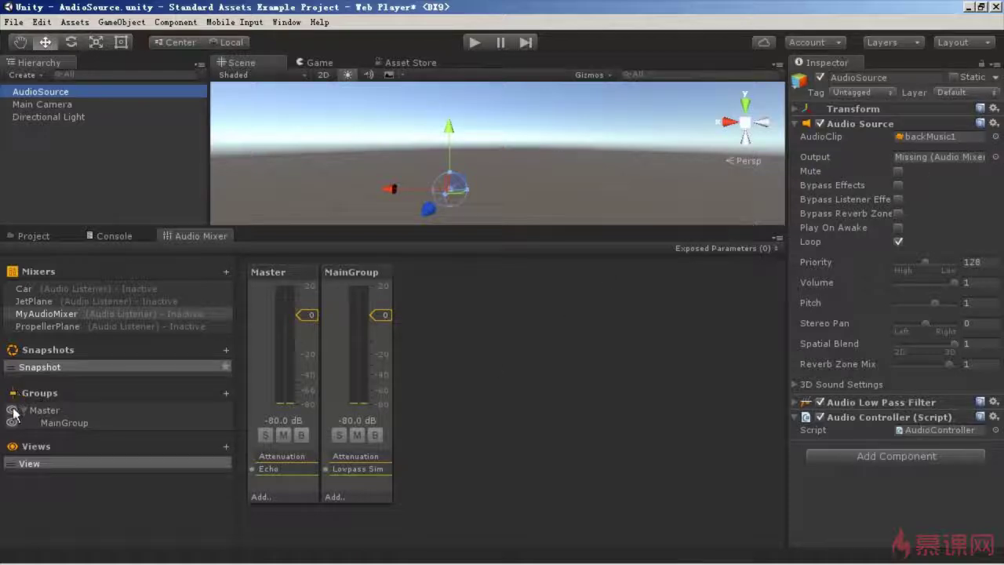
Set the AudioSource's Output field to MyAudioMixer's MainGroup
left_click(56, 424)
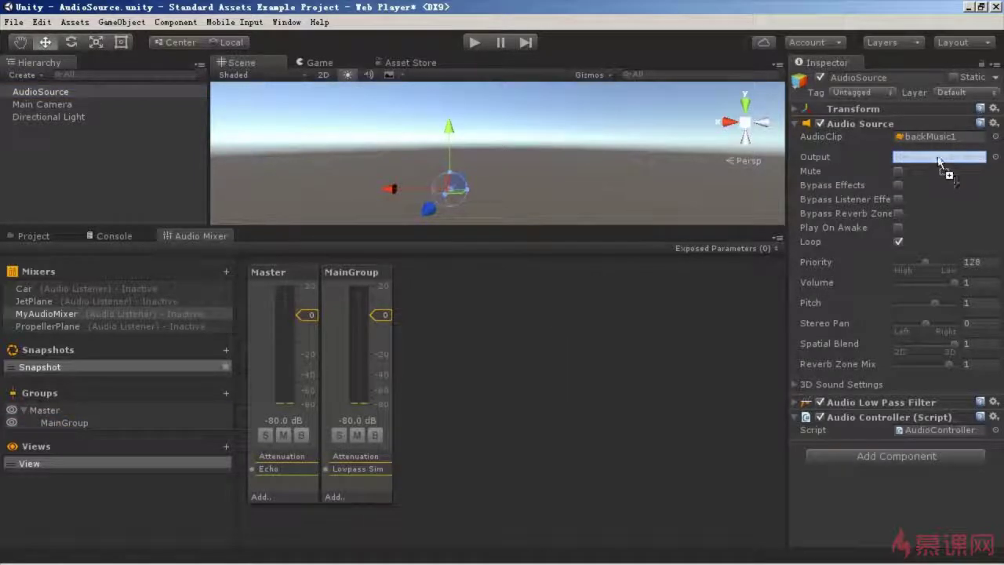
left_click_drag(1001, 178, 936, 155)
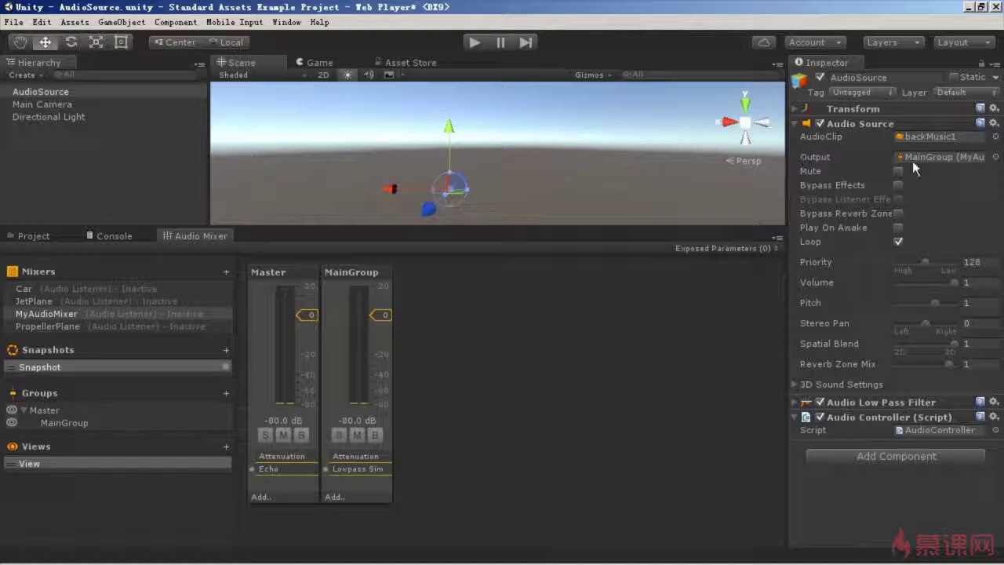
left_click(936, 157)
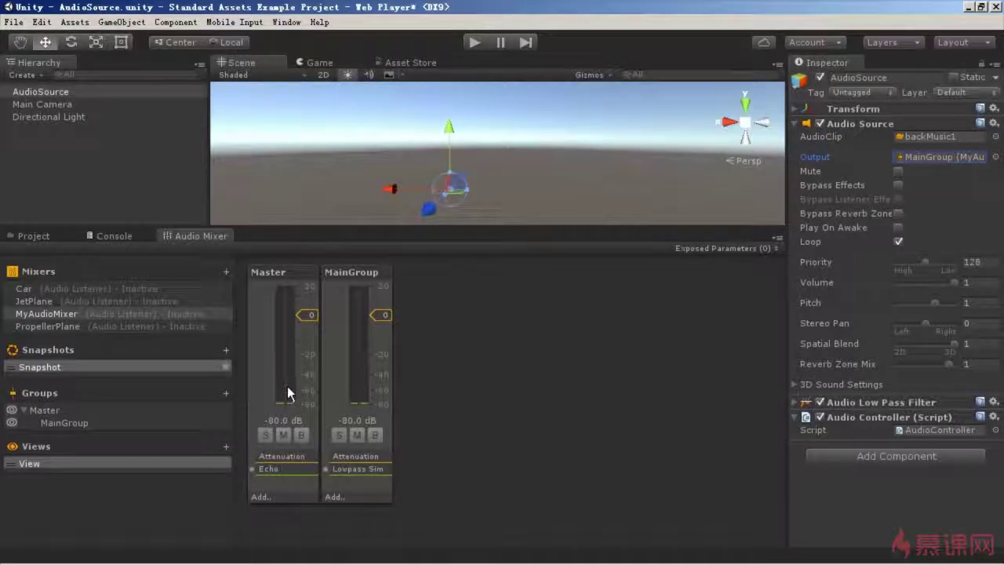
Enter Play mode, start the background music, pause the scene, and toggle Edit in Play Mode
left_click(473, 45)
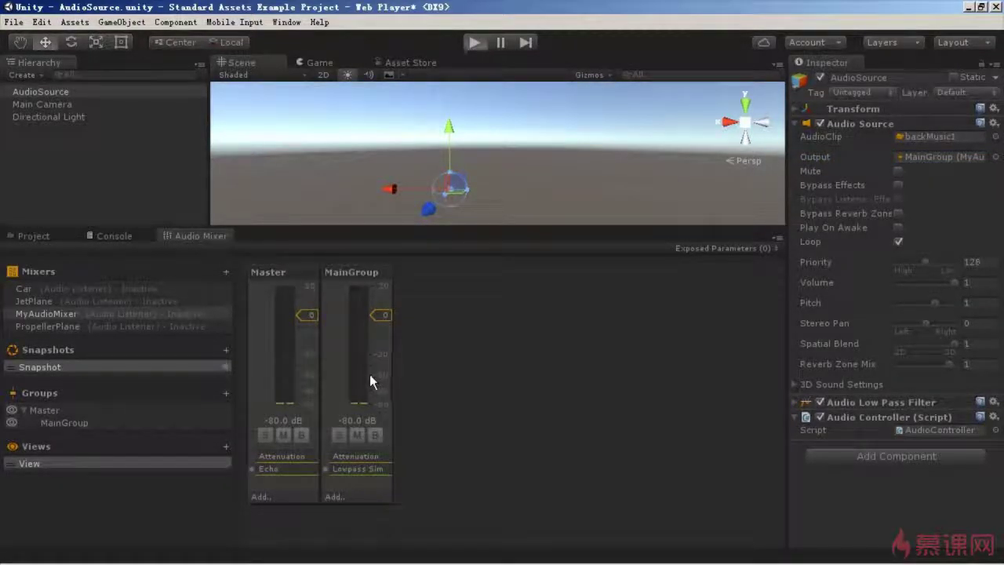
left_click(223, 91)
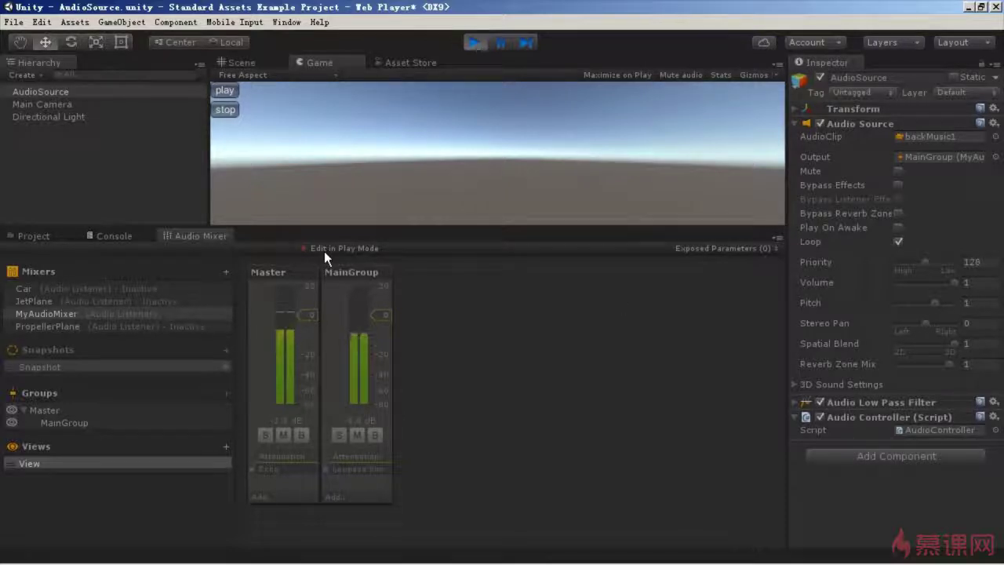
left_click(502, 44)
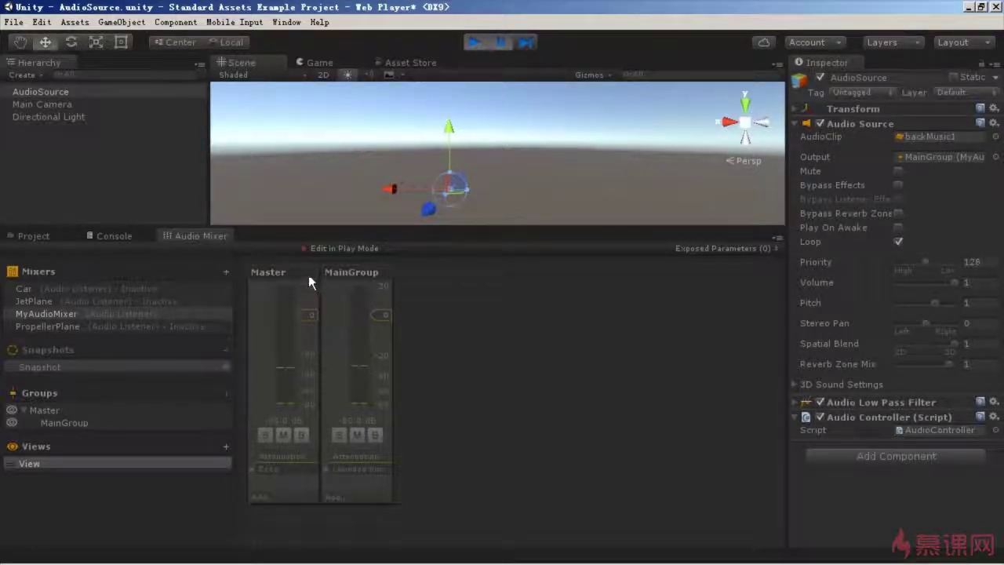
left_click(322, 248)
Select Master, enable Edit in Playmode, resume playback, and raise the Echo Delay to 3350 ms
left_click(349, 314)
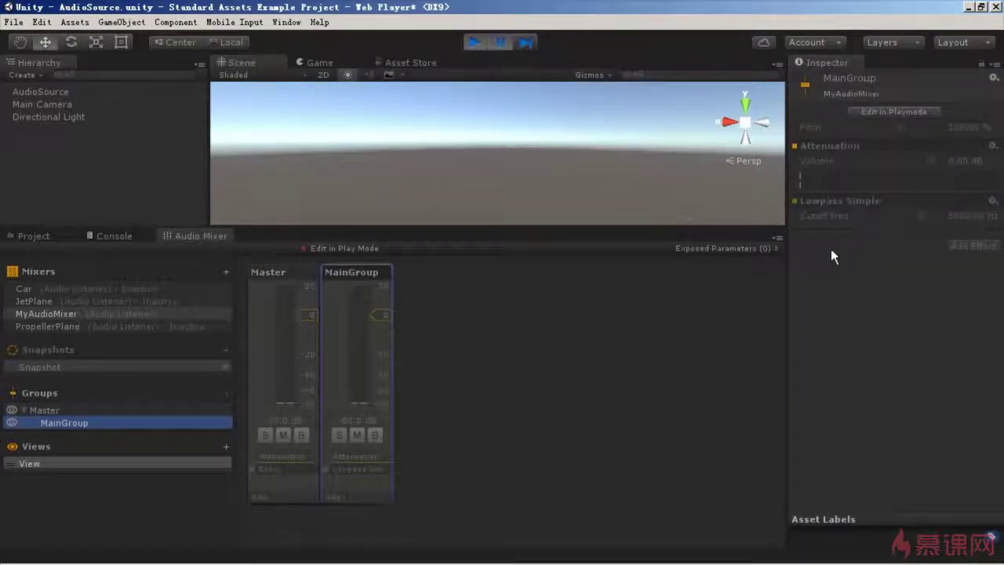
left_click(283, 378)
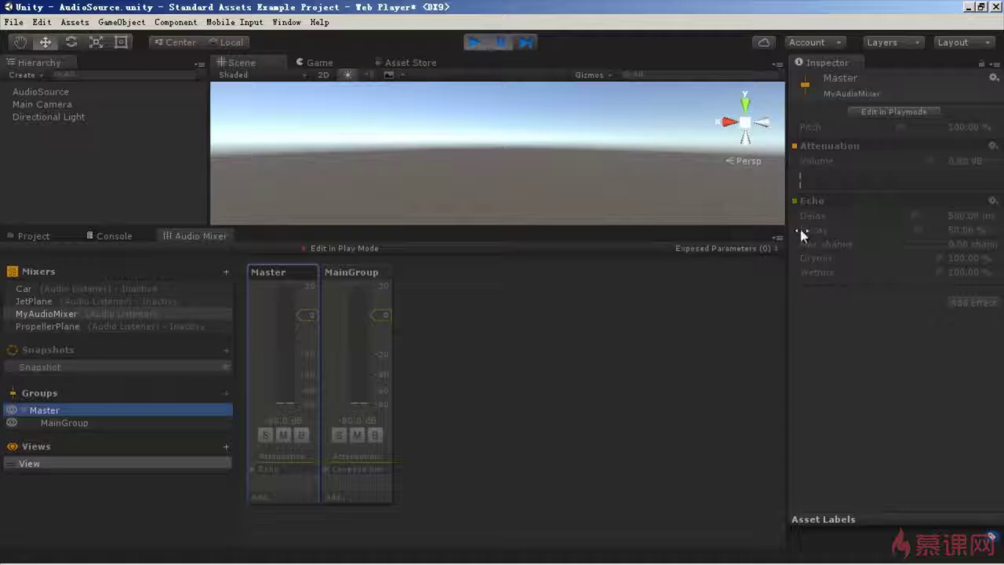
left_click(906, 223)
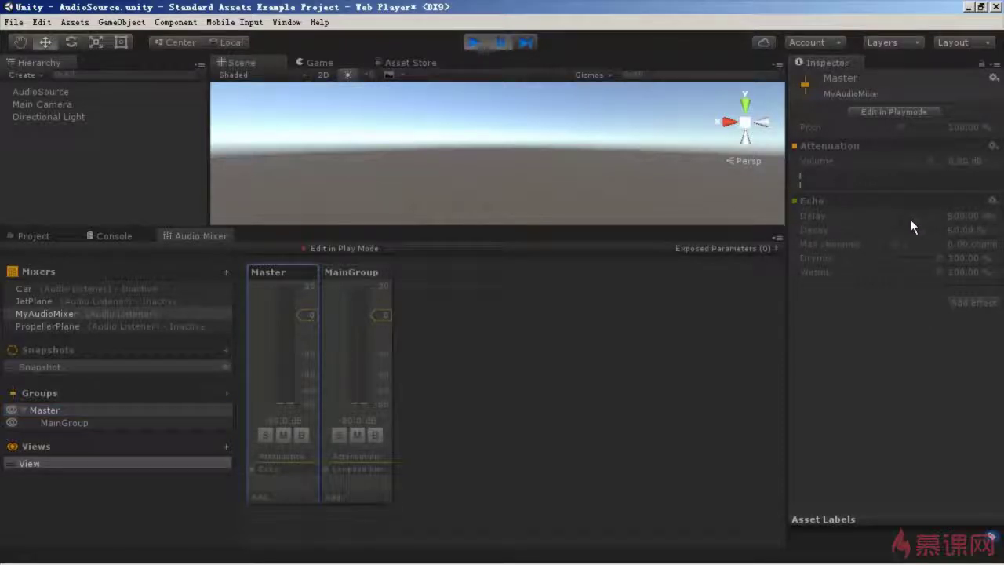
left_click(325, 248)
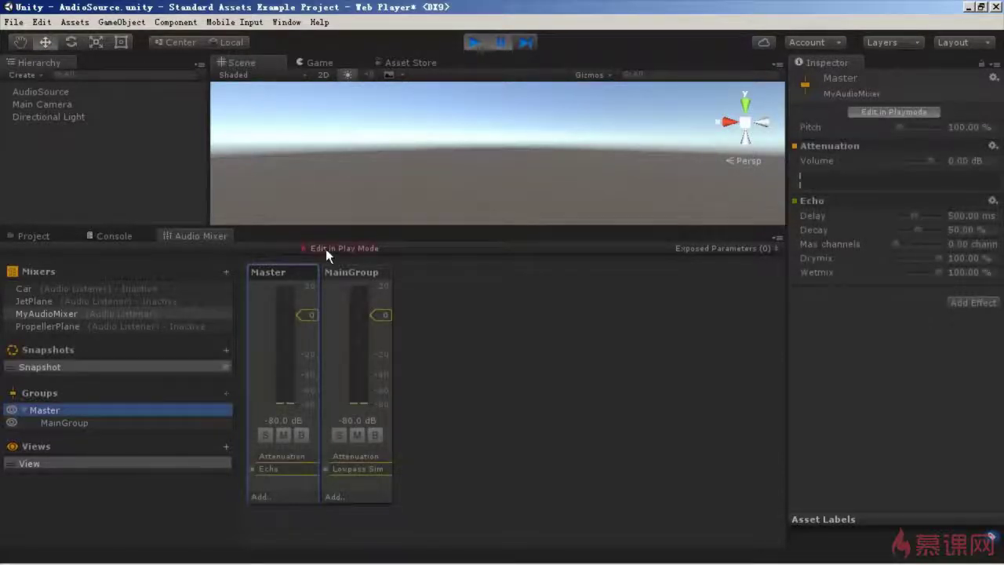
left_click(503, 47)
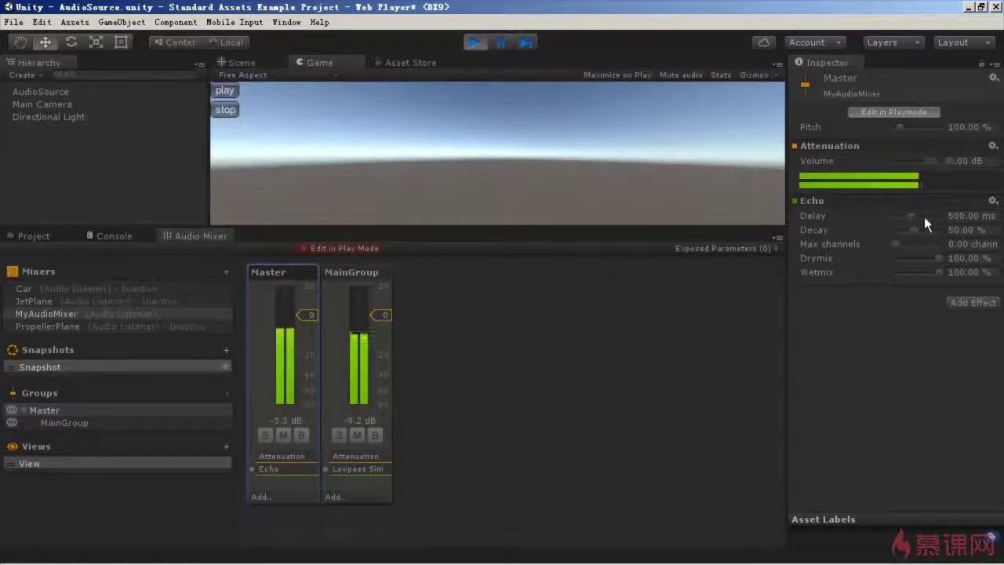
left_click_drag(923, 216, 934, 216)
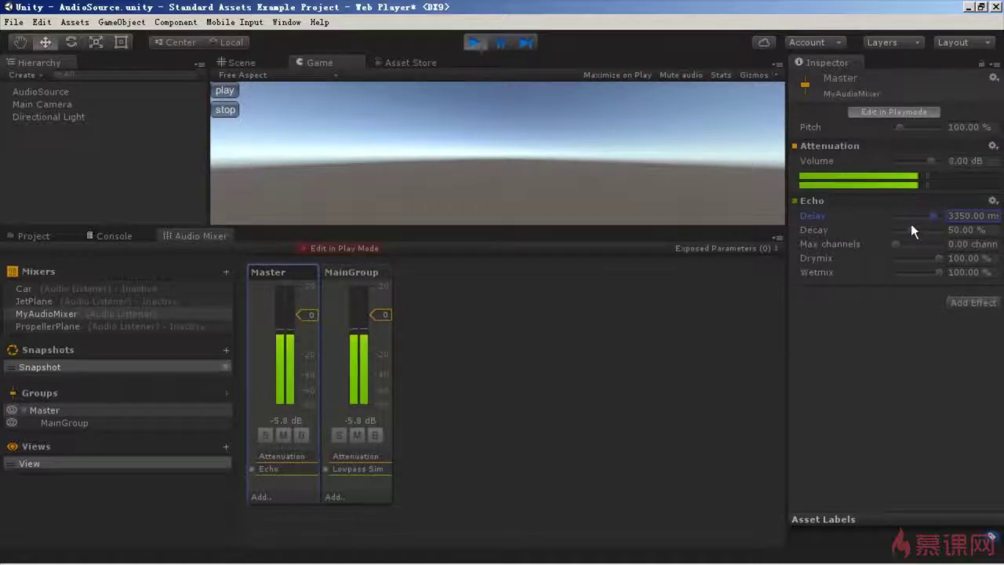
Stop play mode, mute Master, and lower its Echo Delay to 557 ms
left_click(480, 46)
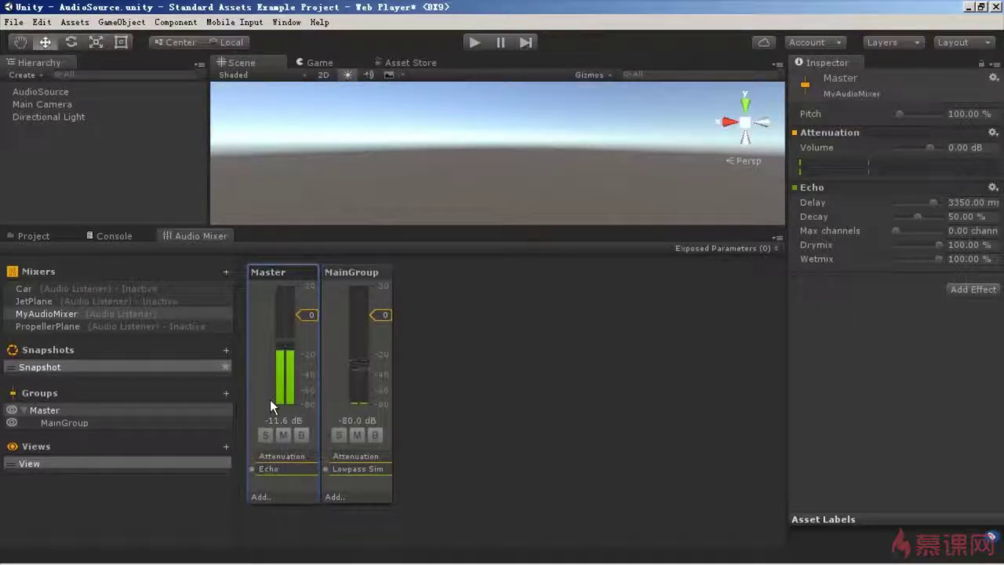
left_click(282, 436)
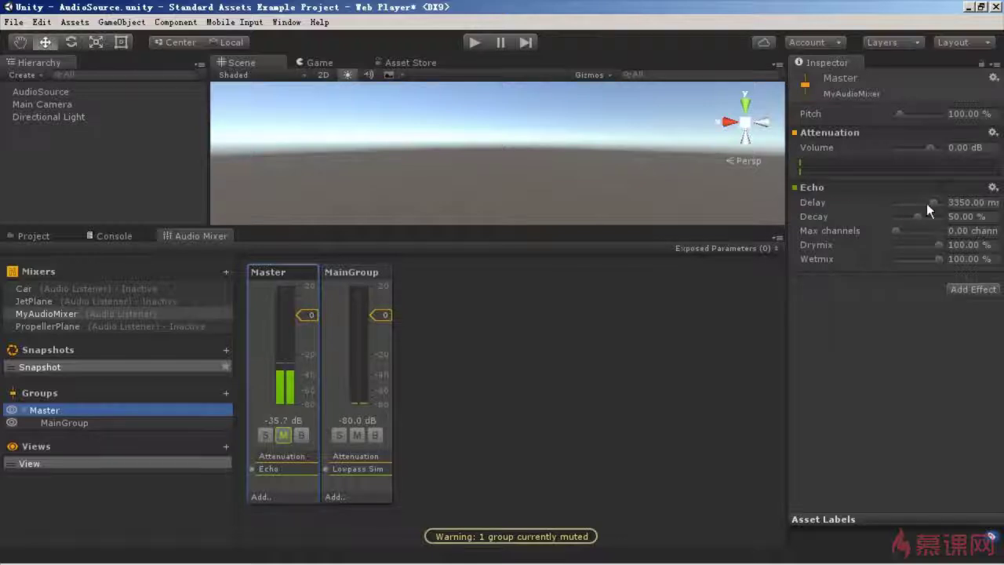
left_click_drag(921, 202, 916, 203)
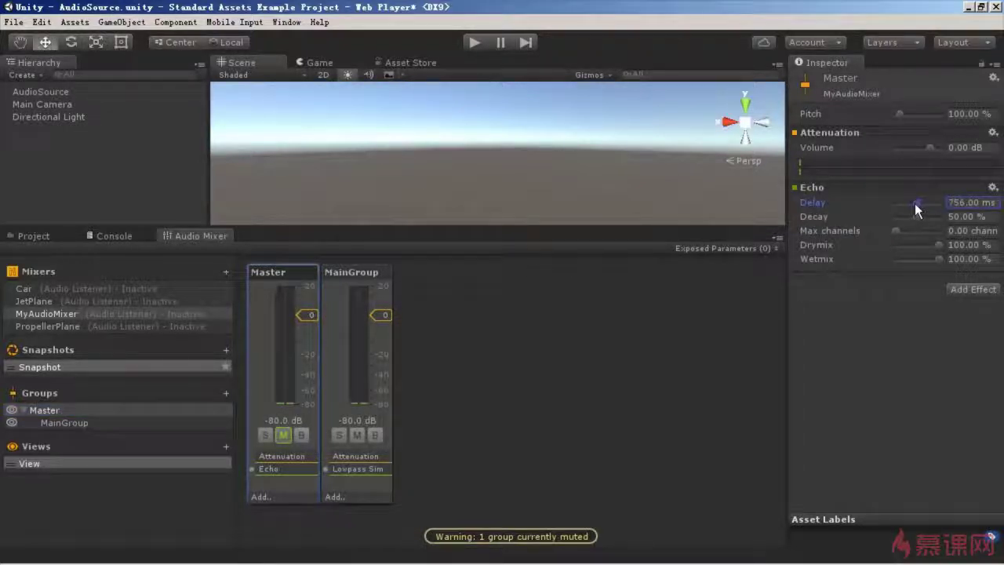
left_click(66, 425)
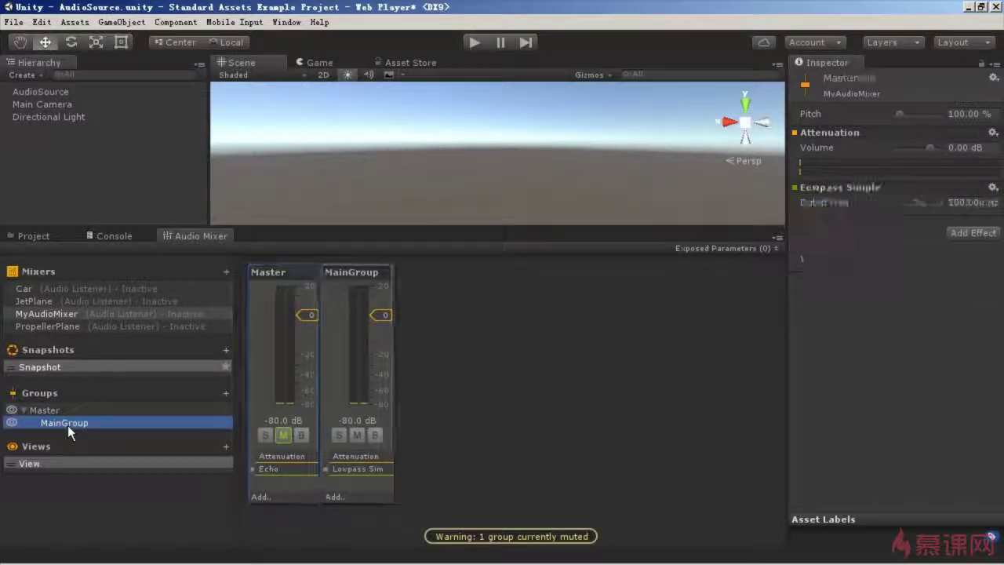
Add a New Group under MainGroup and a Compressor (0 dB threshold, 50 ms attack/release) on Master
left_click(226, 393)
left_click(266, 497)
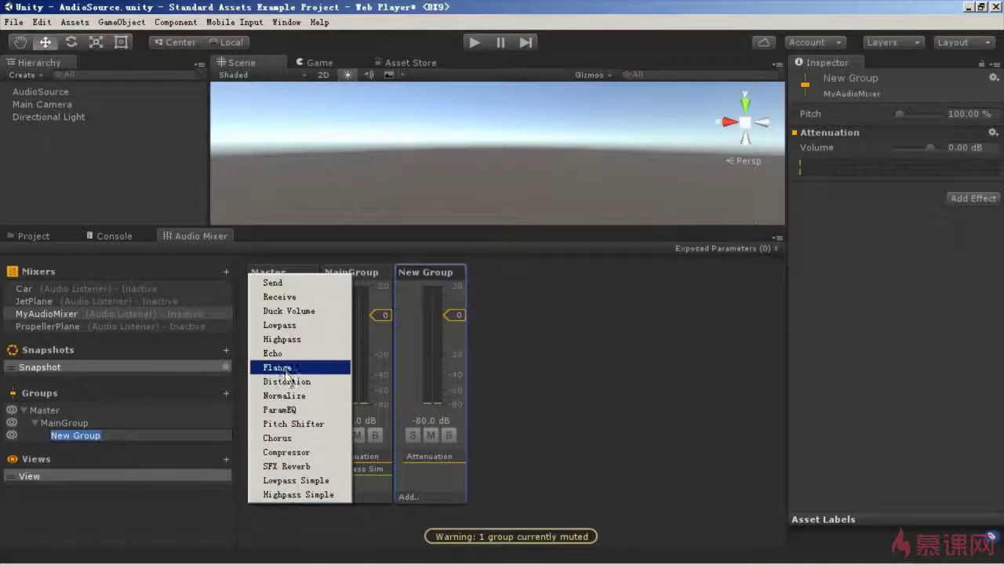
left_click(285, 453)
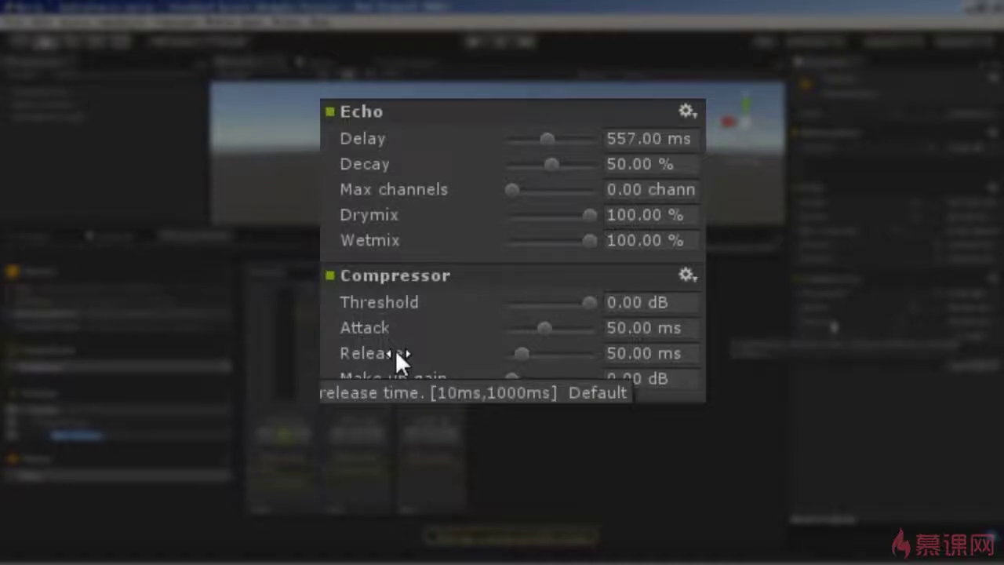
mouse_move(403, 356)
mouse_move(440, 328)
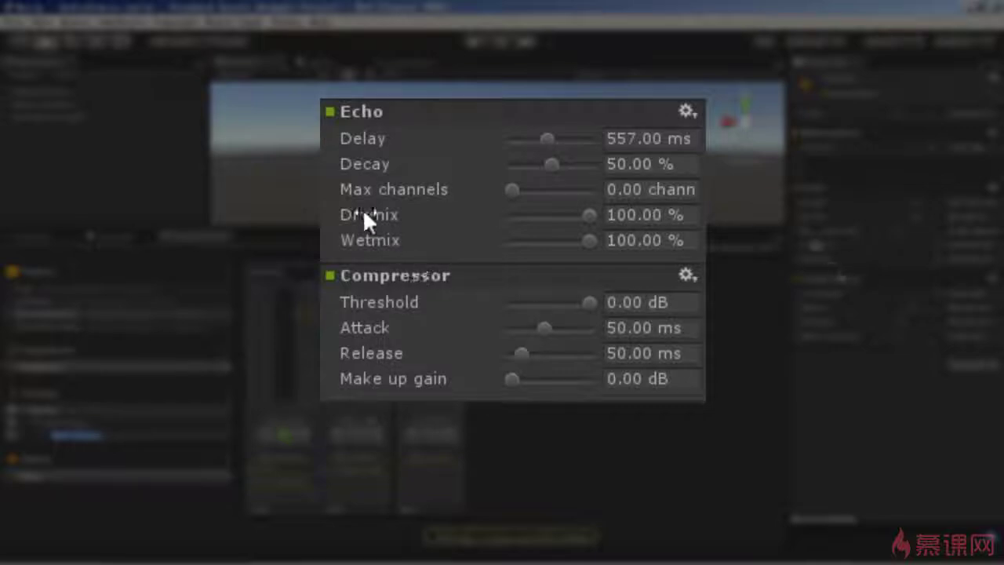
Expose the Master Echo's Delay to script and confirm it is listed as MyExposedParam
right_click(362, 136)
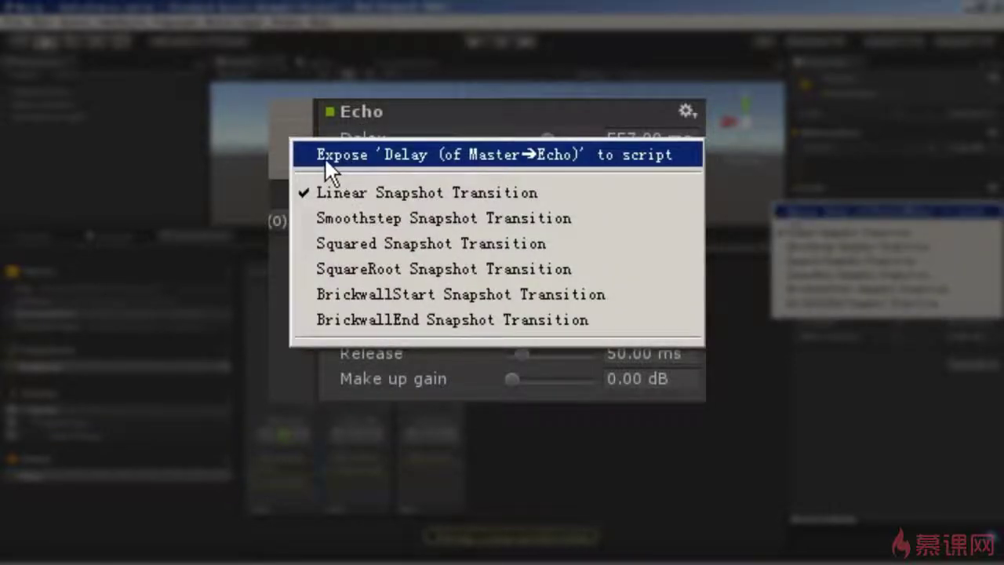
left_click(600, 155)
left_click(754, 250)
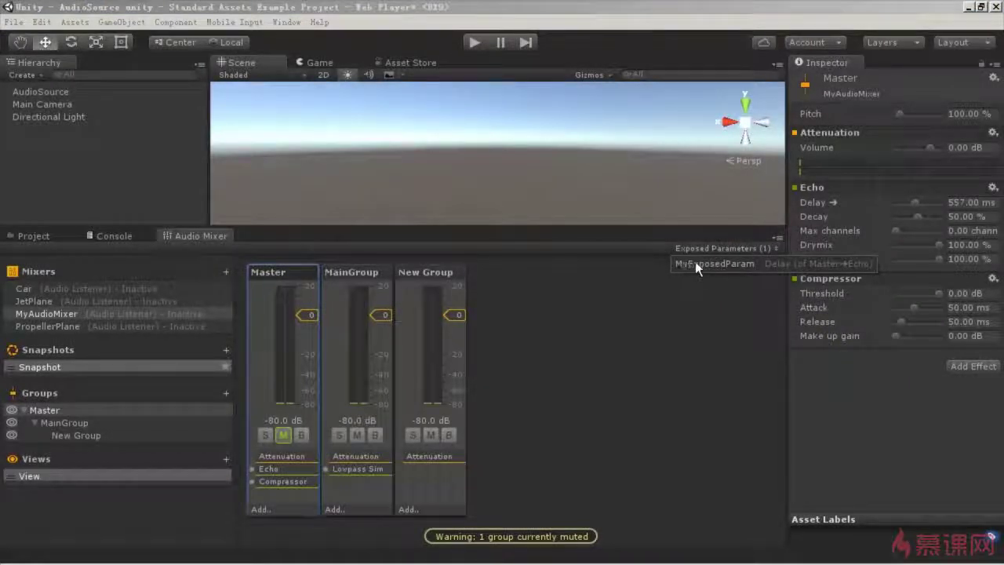
left_click(735, 264)
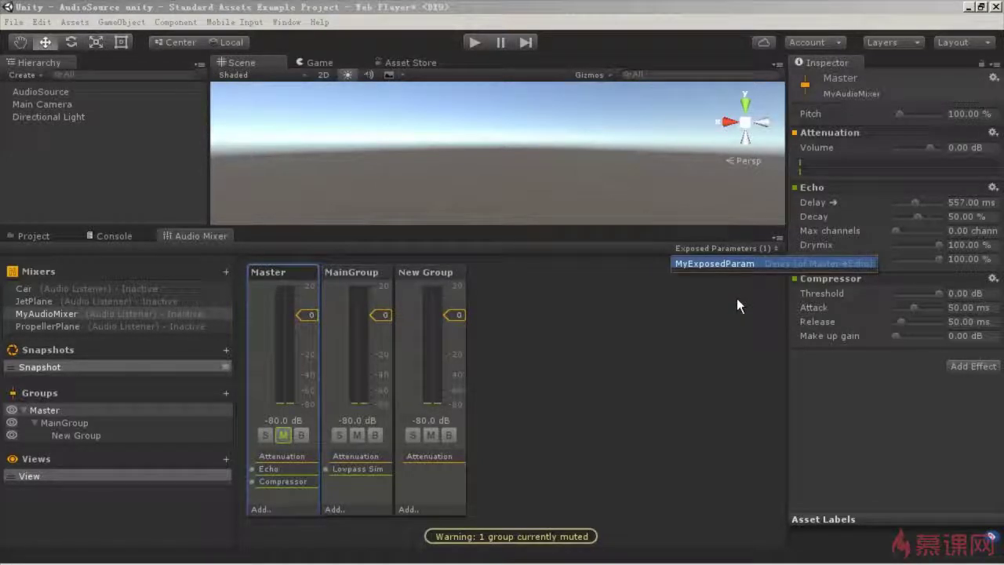
left_click(736, 298)
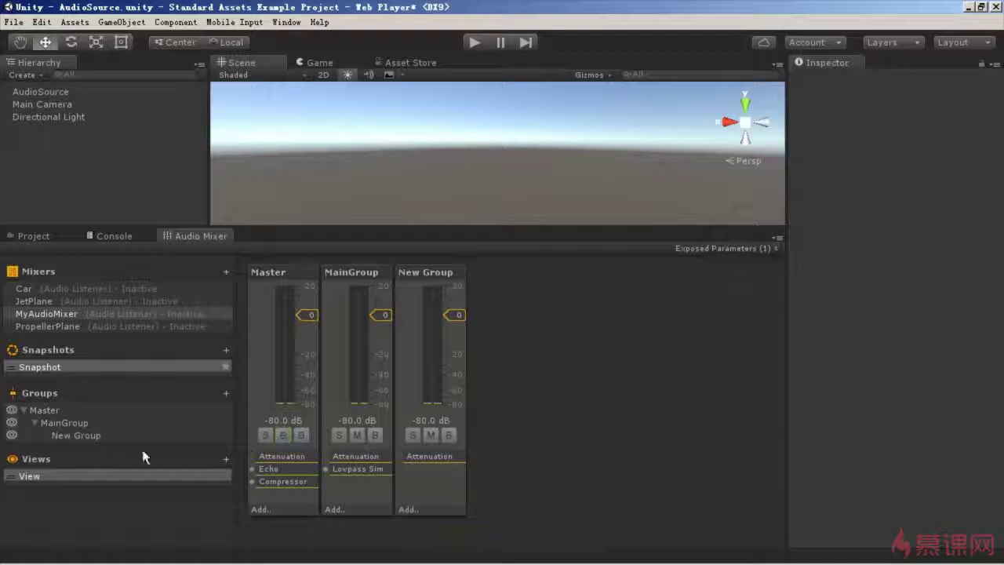
left_click(434, 371)
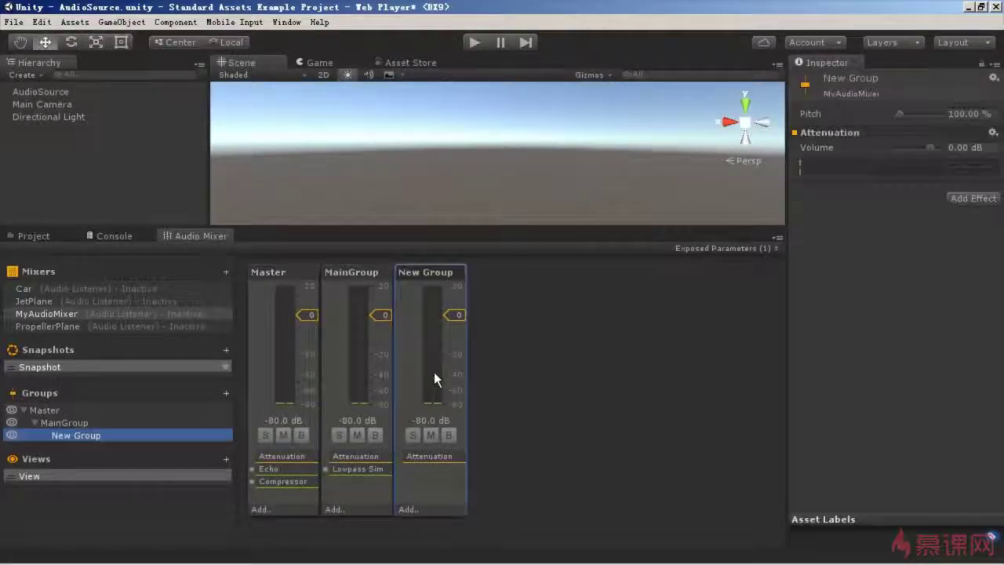